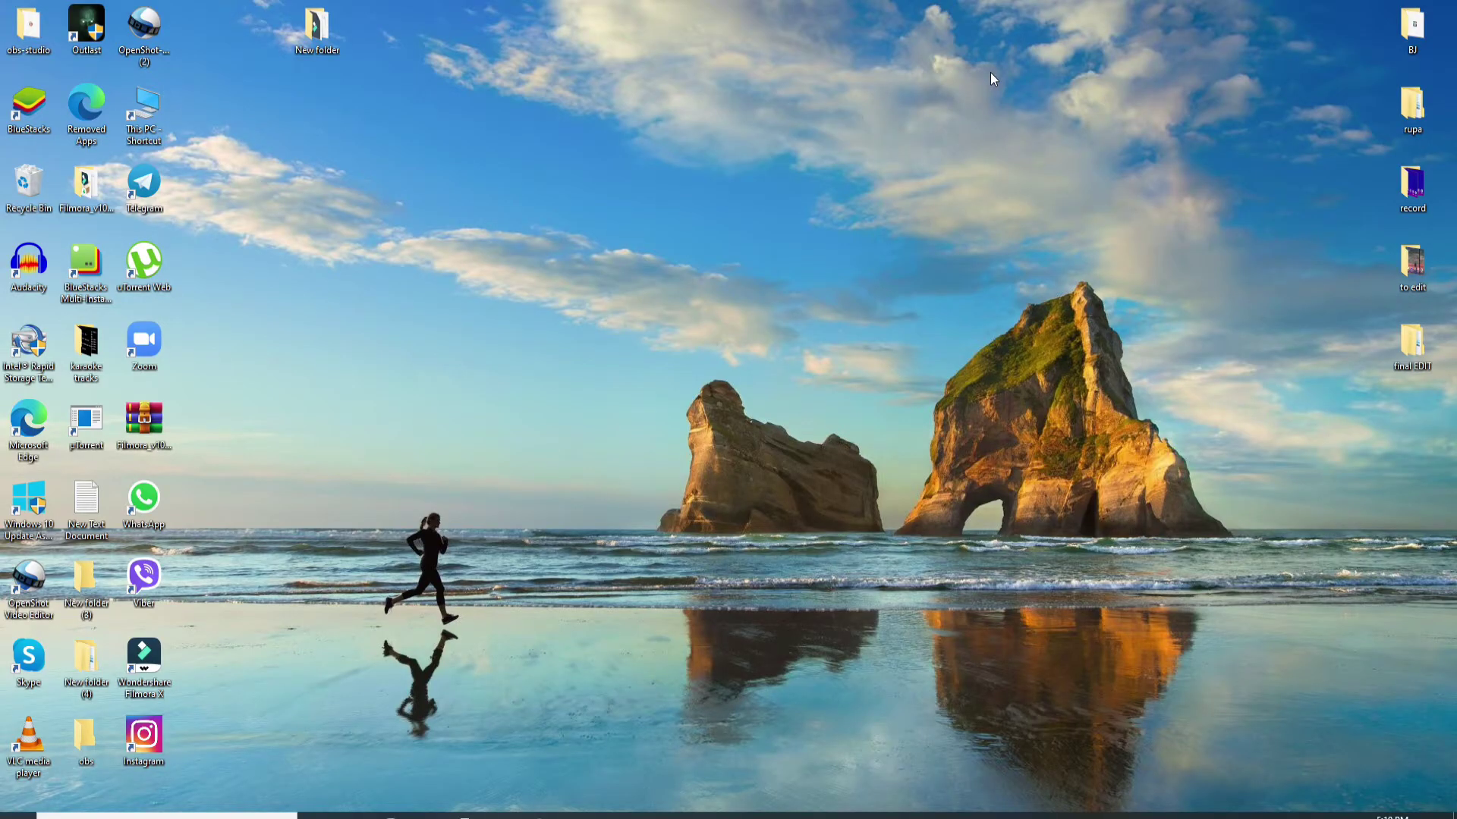
# Step: Bring the Edge browser with the Outlook.com mailbox to the front
pyautogui.click(392, 815)
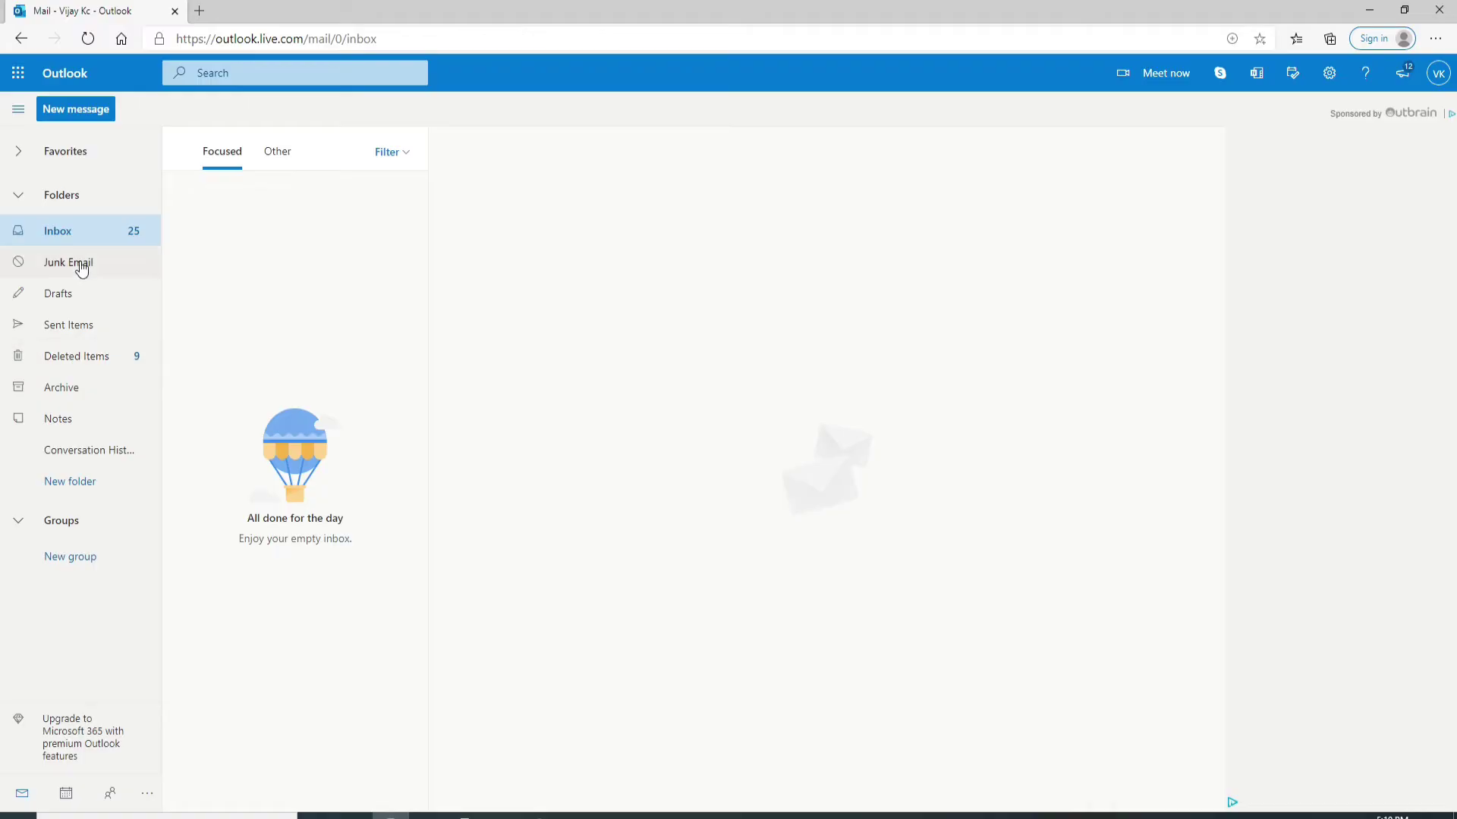
# Step: Show the Deleted Items folder with its Instagram and Facebook notifications
pyautogui.click(77, 356)
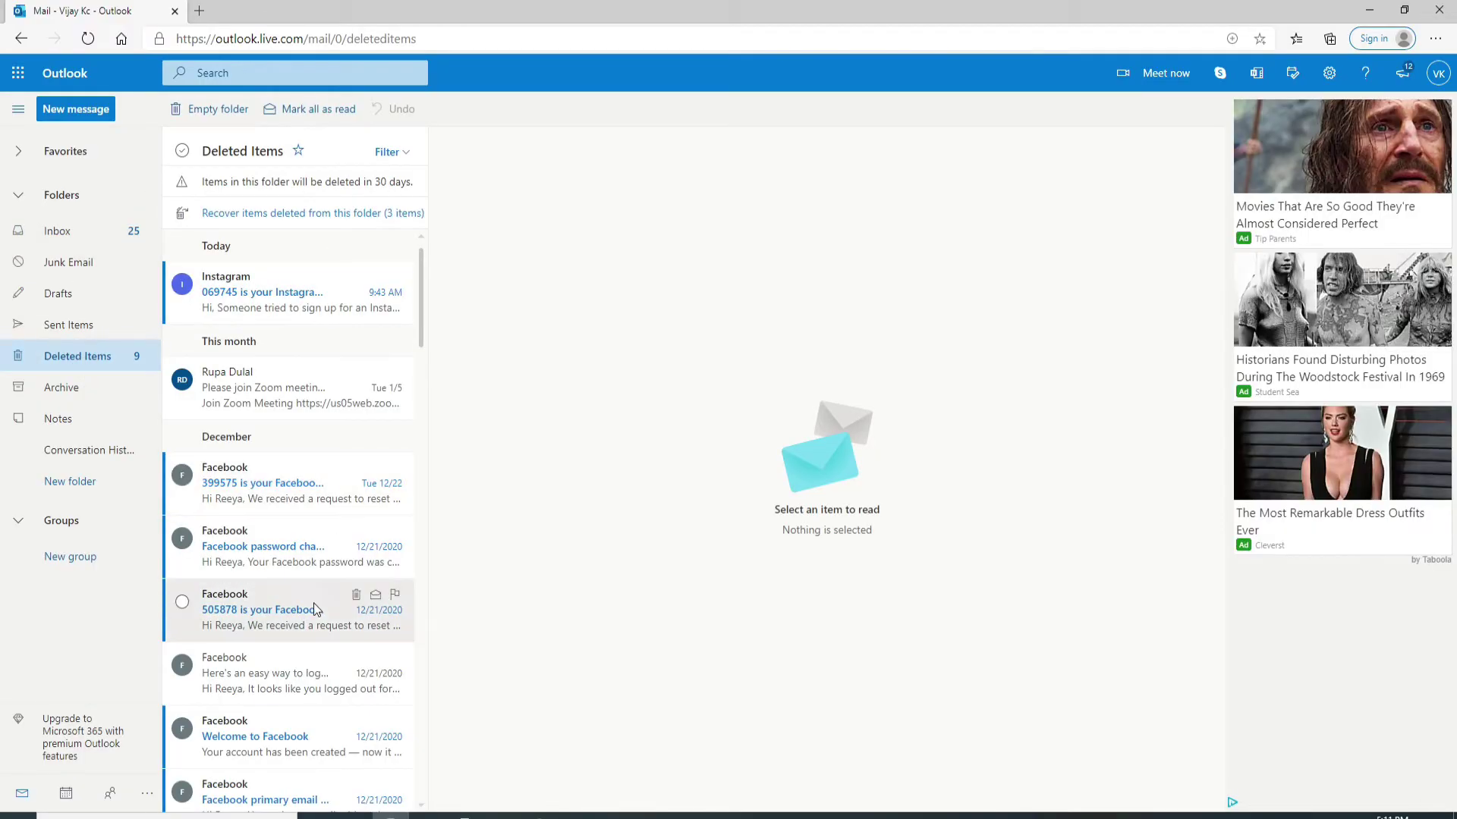
pyautogui.scroll(-5, 267, 480)
pyautogui.scroll(-4, 267, 480)
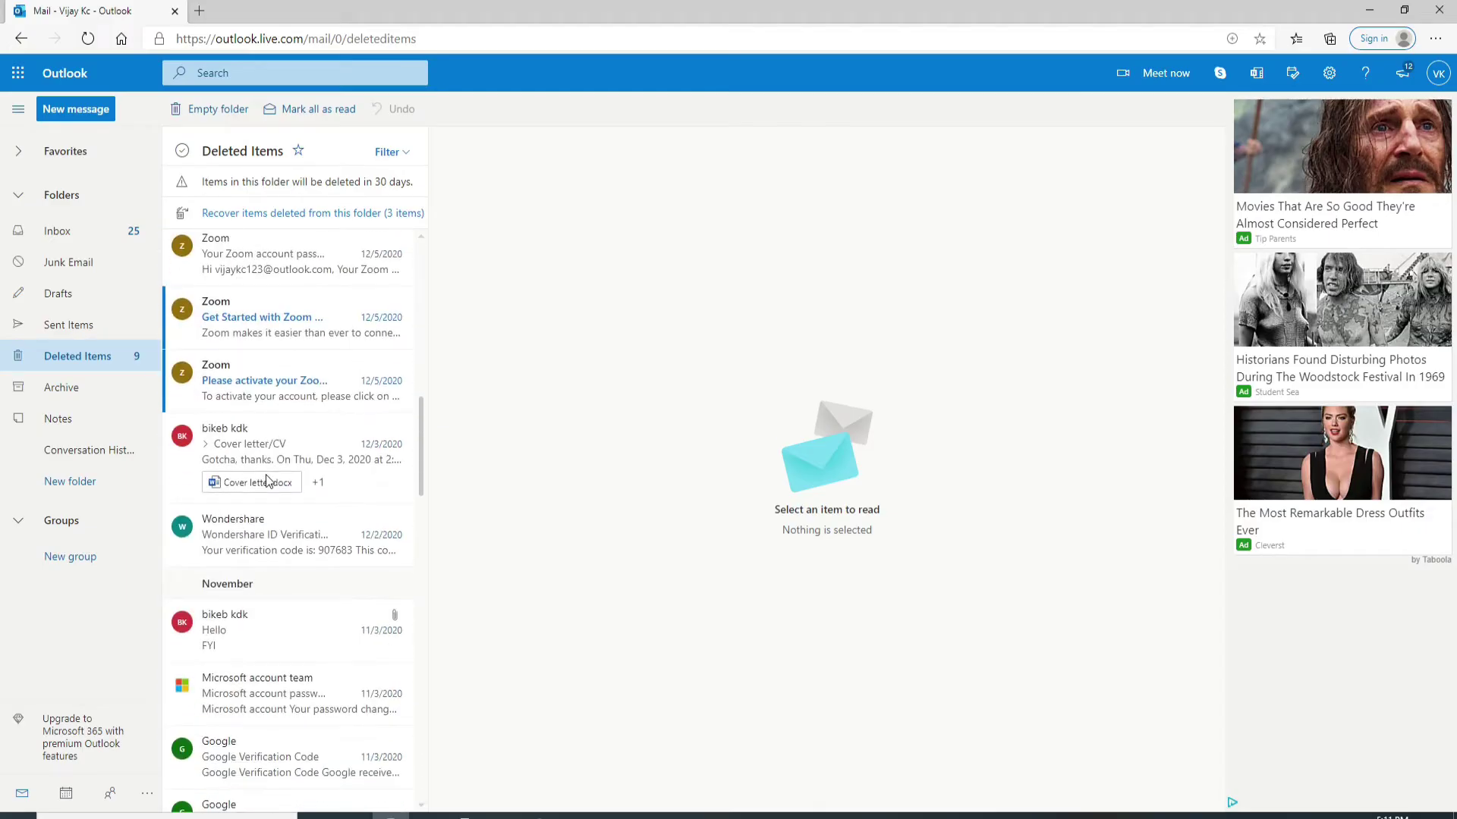
pyautogui.scroll(-4, 266, 479)
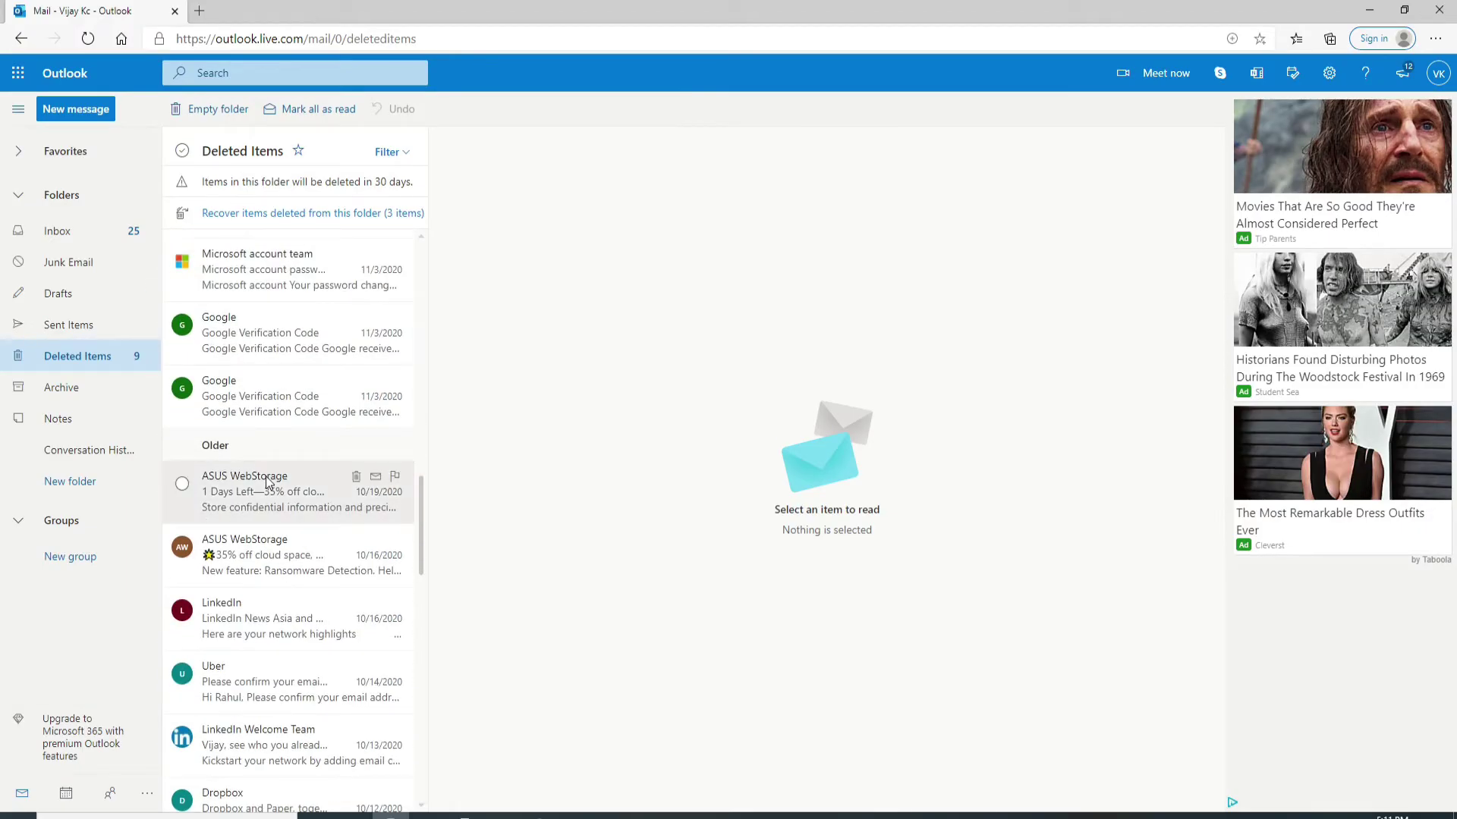
pyautogui.scroll(-4, 267, 479)
pyautogui.scroll(-4, 267, 479)
pyautogui.scroll(-3, 267, 479)
pyautogui.scroll(-3, 267, 480)
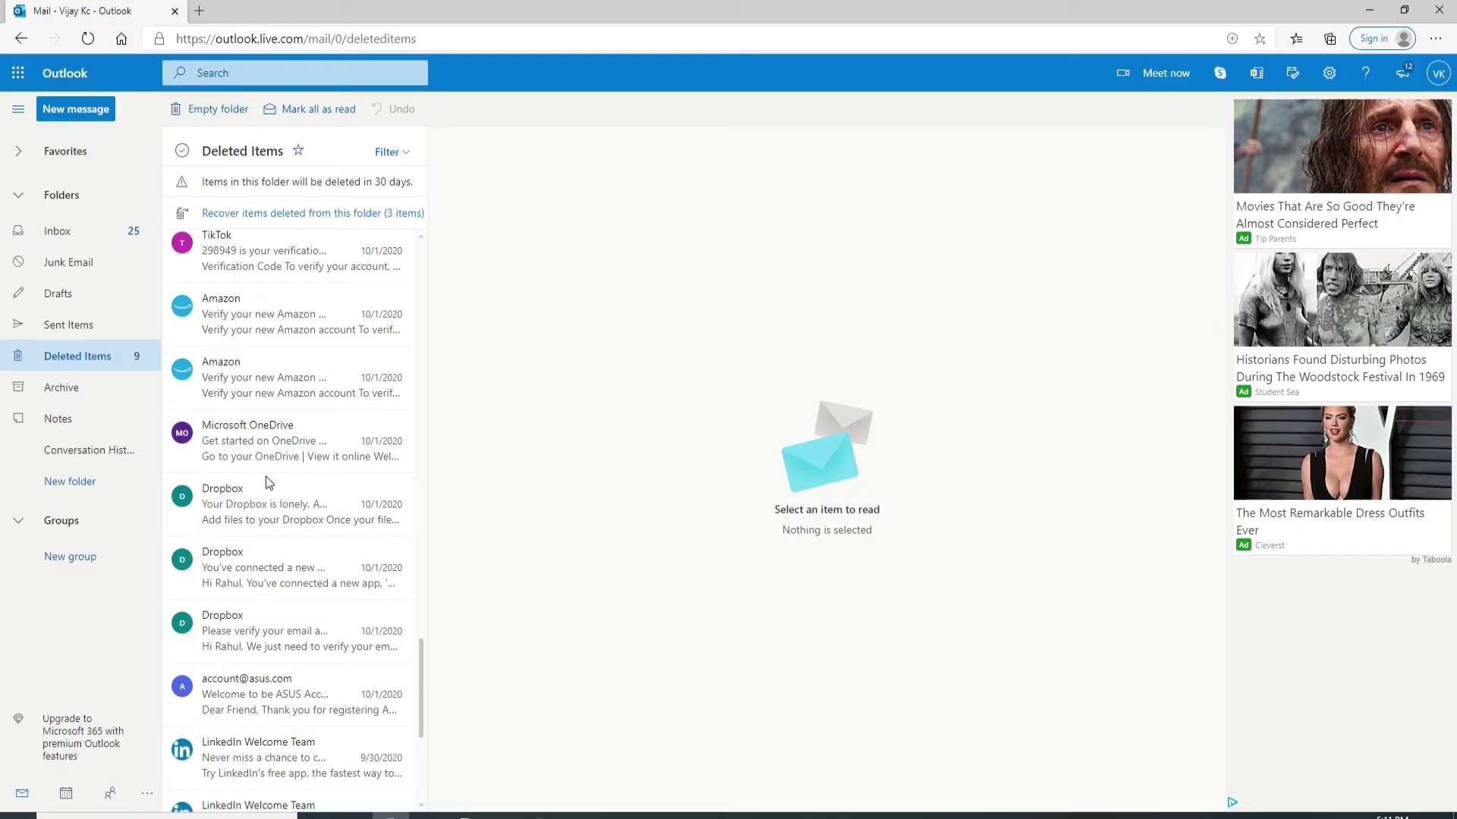
pyautogui.scroll(-4, 267, 483)
pyautogui.scroll(-3, 266, 482)
pyautogui.scroll(8, 266, 484)
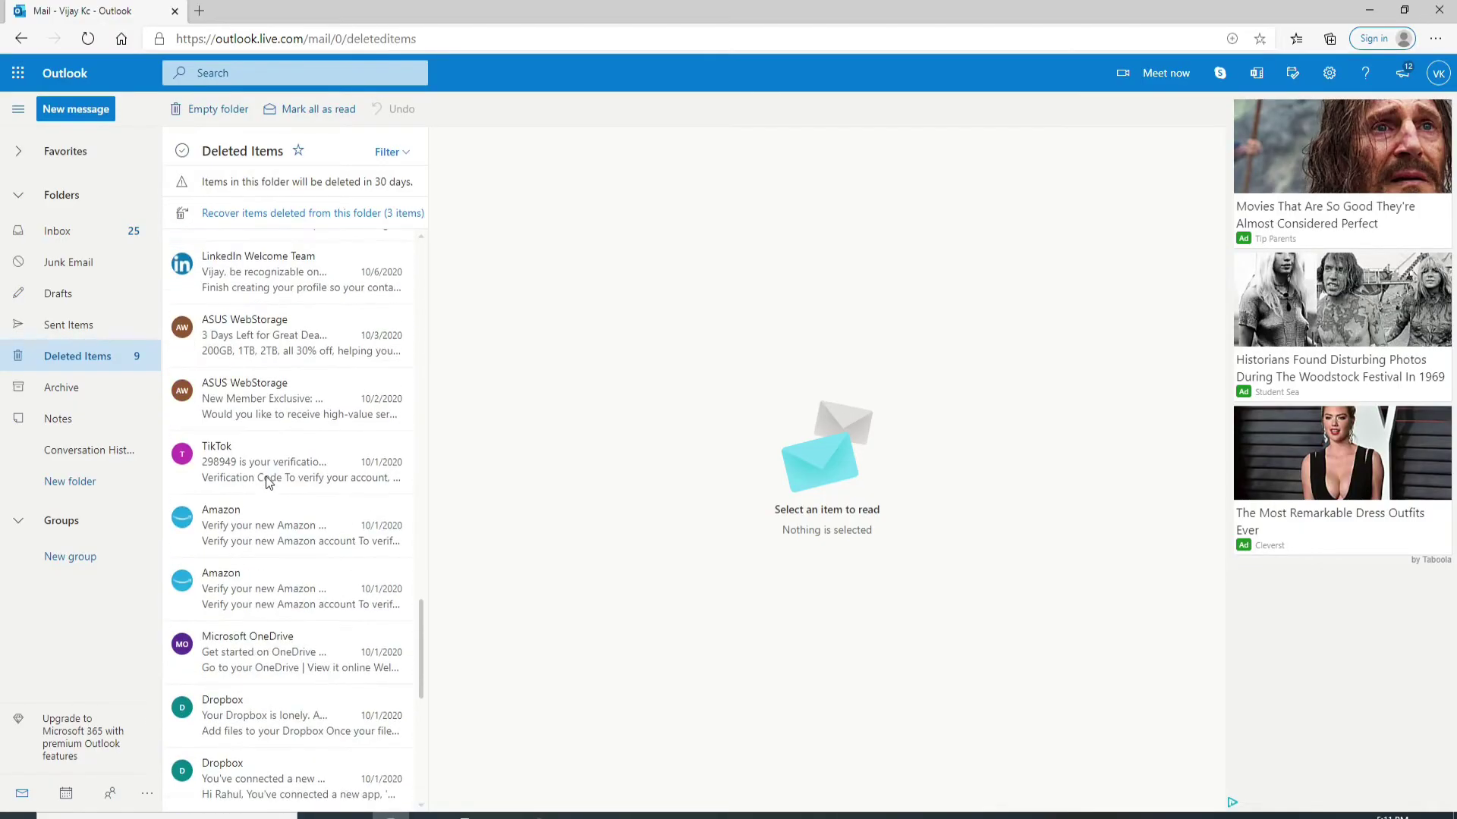
pyautogui.scroll(-3, 267, 483)
pyautogui.click(266, 400)
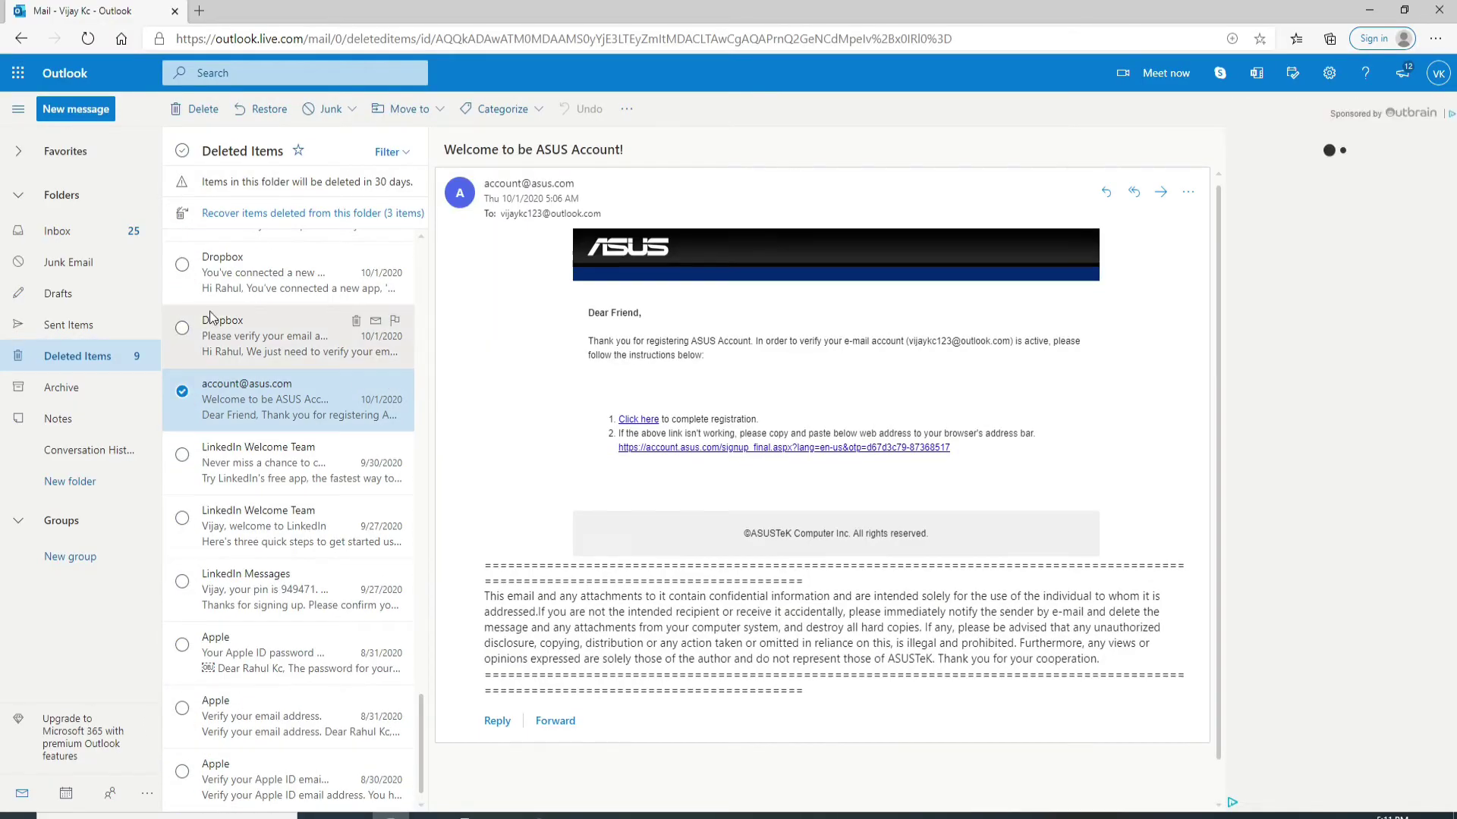
pyautogui.click(262, 110)
pyautogui.click(56, 230)
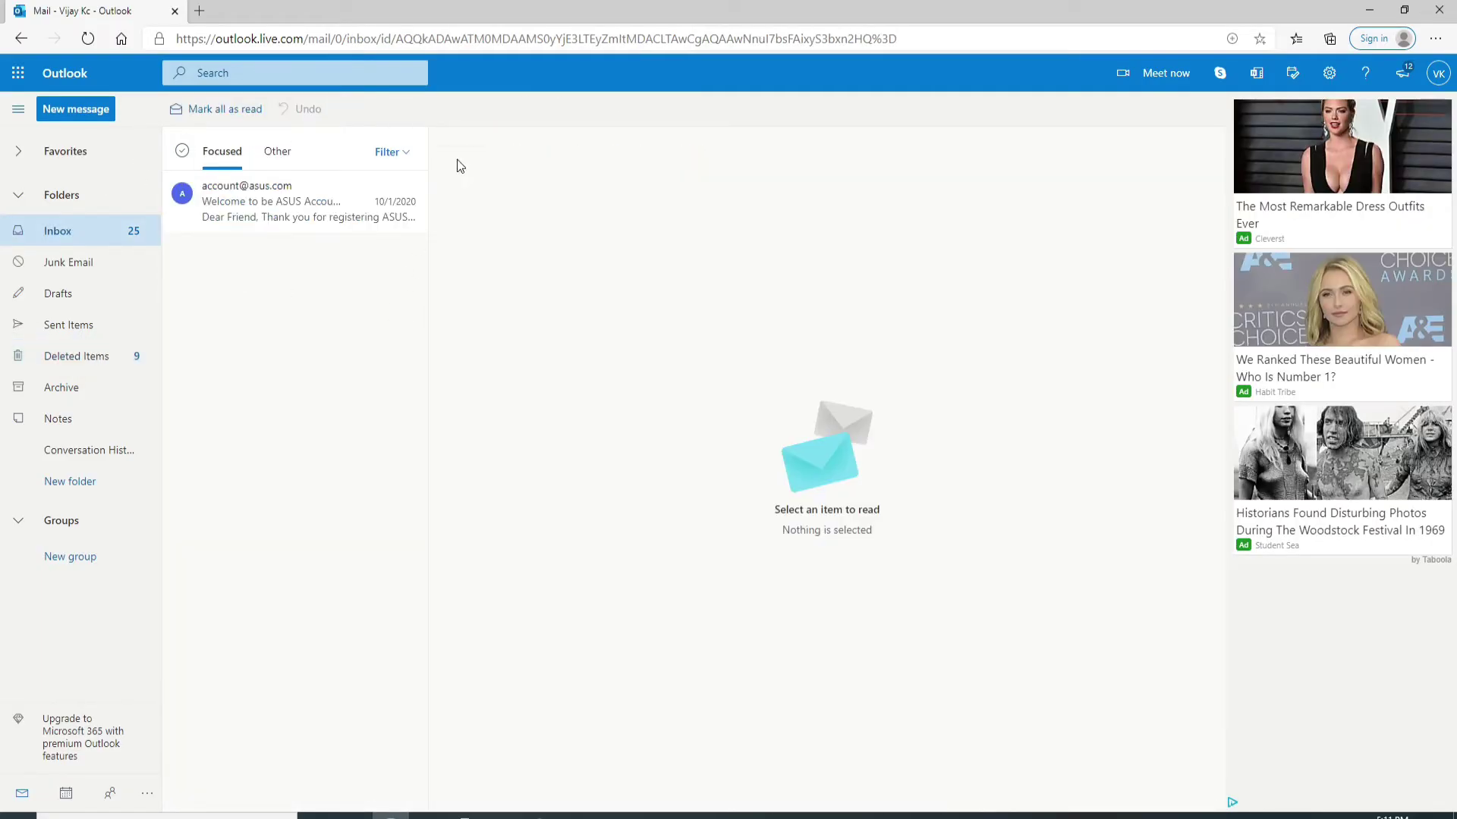
pyautogui.hotkey('alt', 'Left')
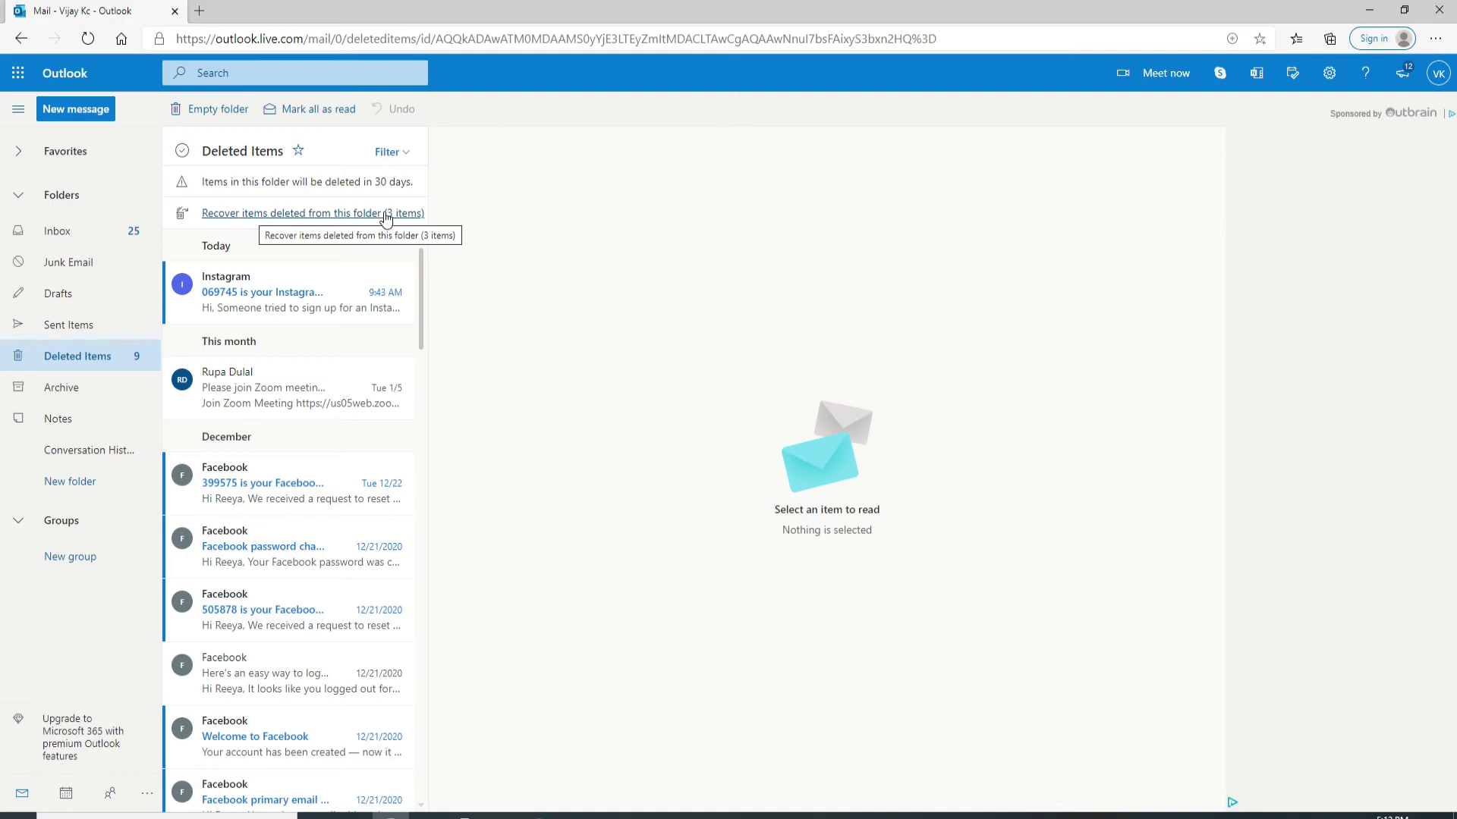
# Step: Restore all three emails listed under 'Recover items deleted from this folder'
pyautogui.click(358, 212)
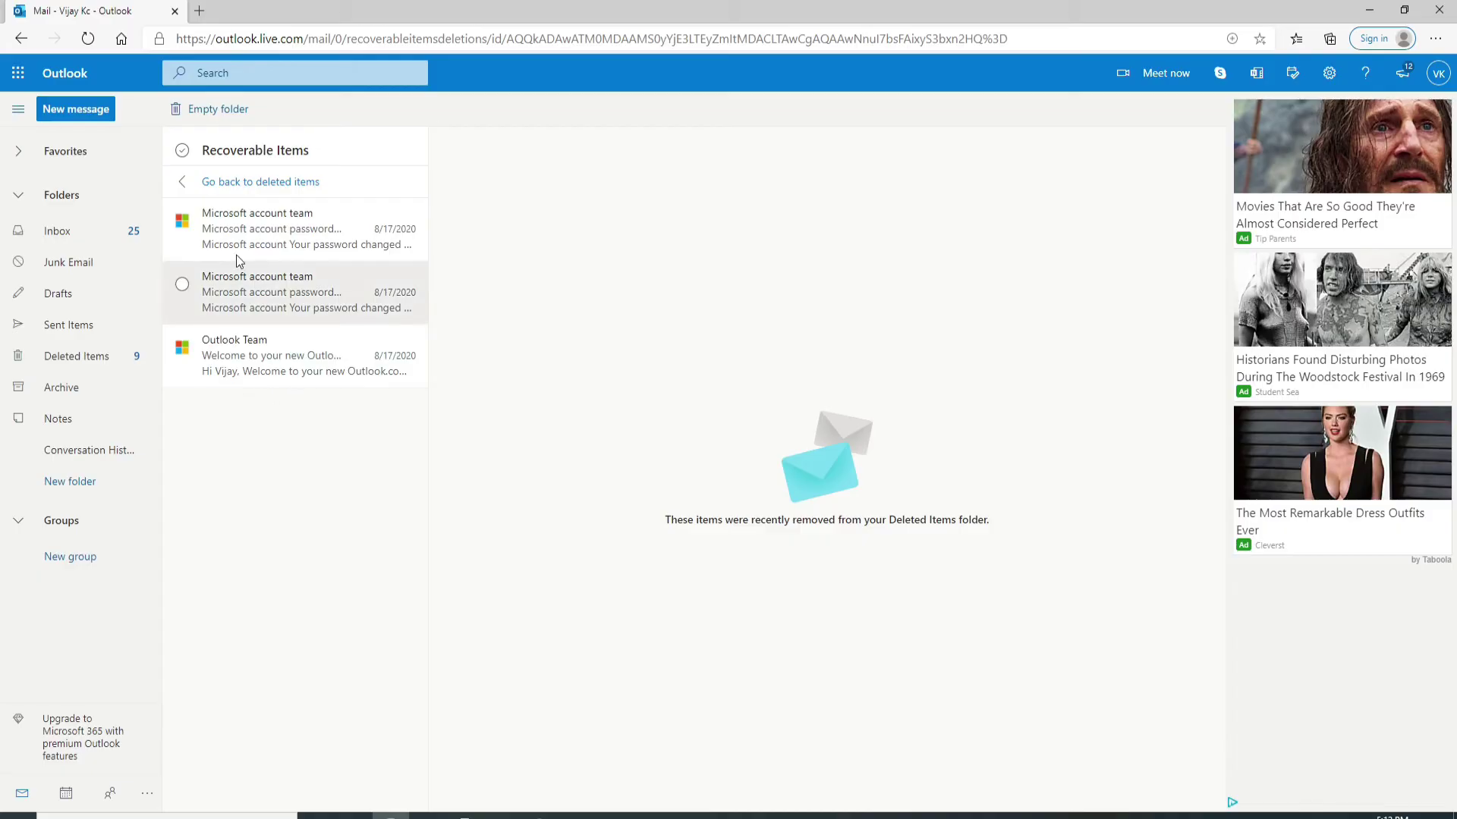
pyautogui.click(182, 220)
pyautogui.click(182, 150)
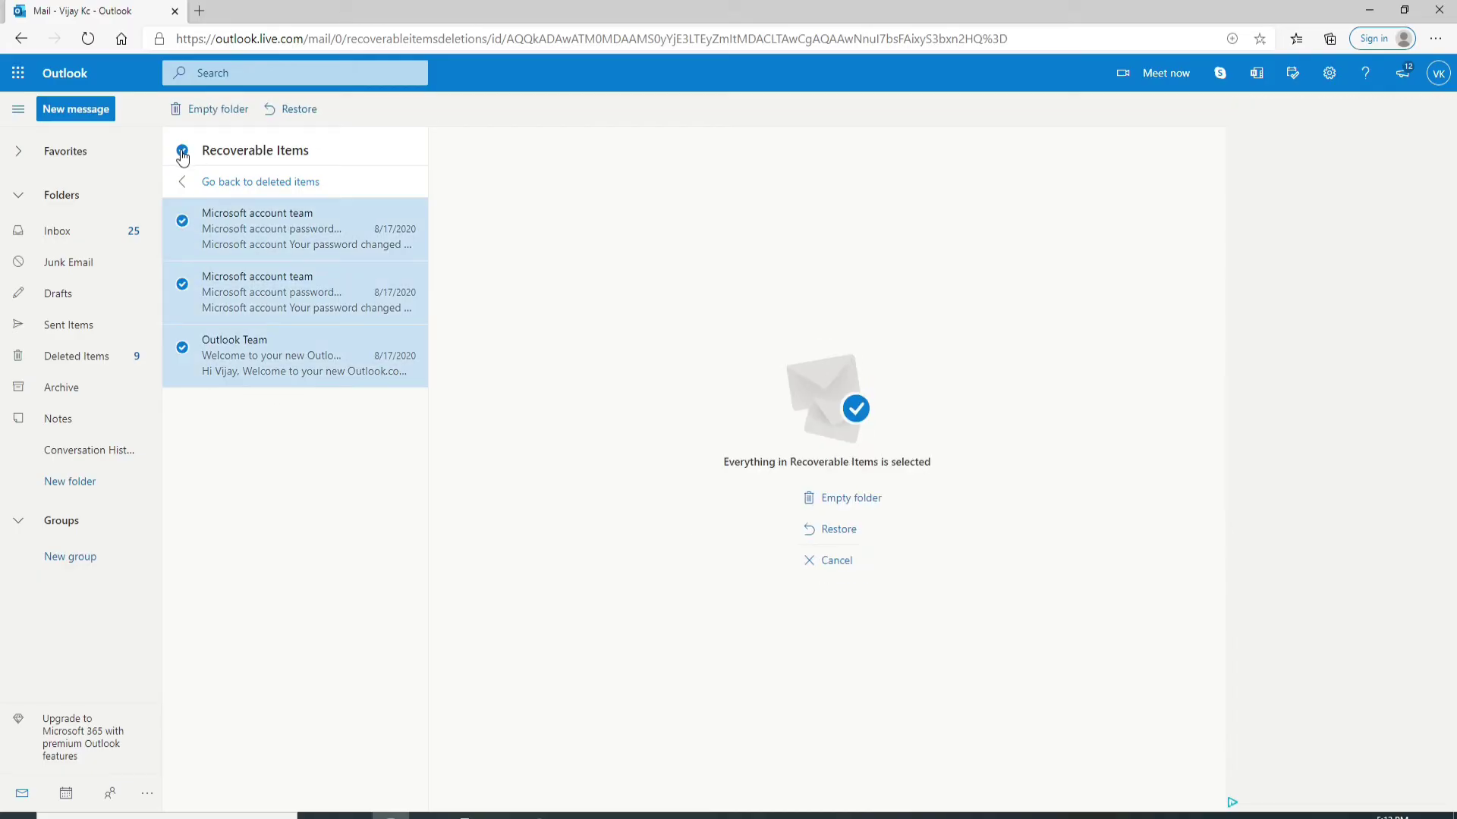
pyautogui.click(299, 110)
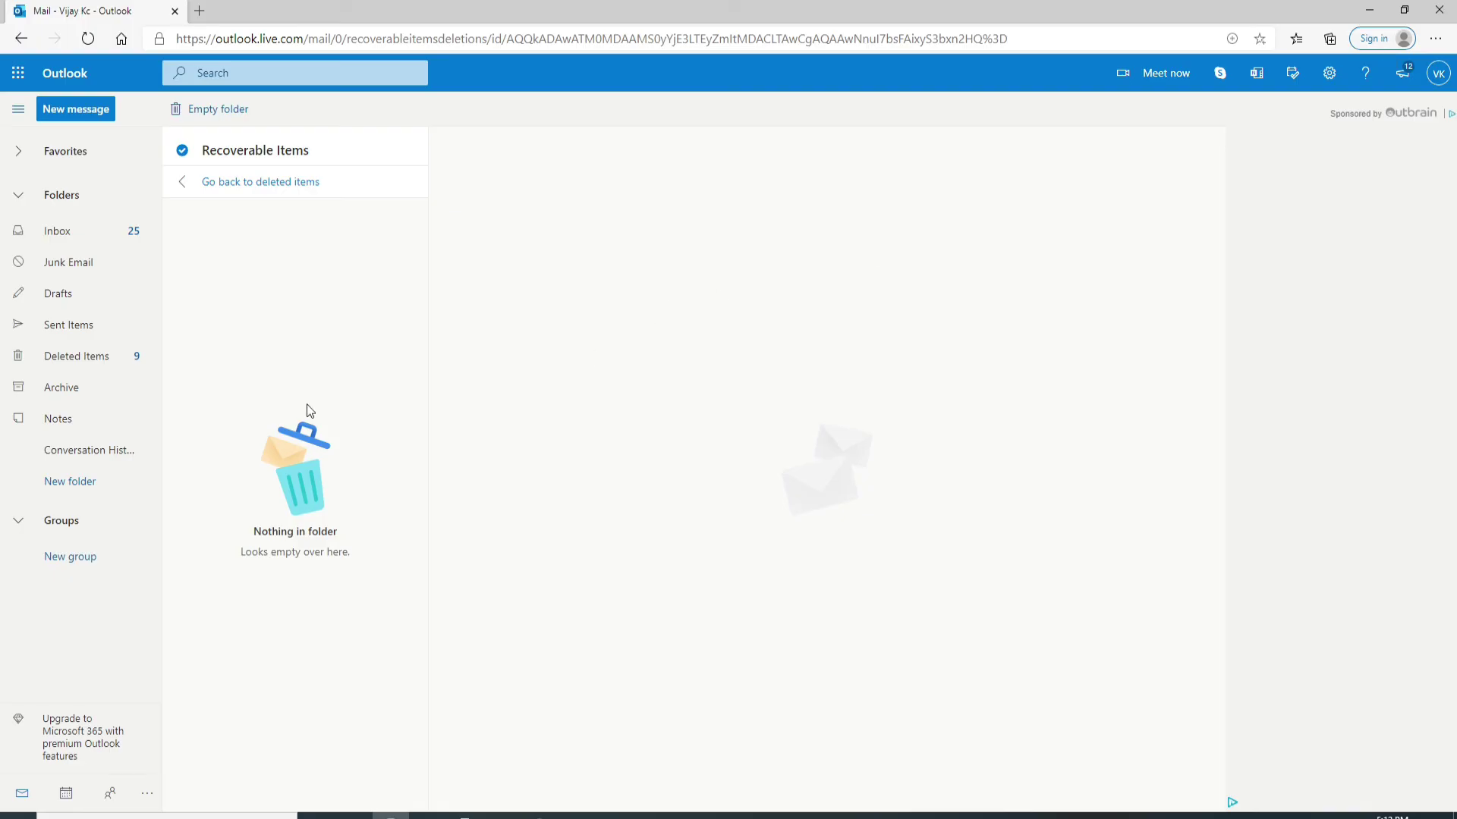
# Step: View the Inbox with the ASUS, two Microsoft account and Outlook Team emails
pyautogui.click(97, 231)
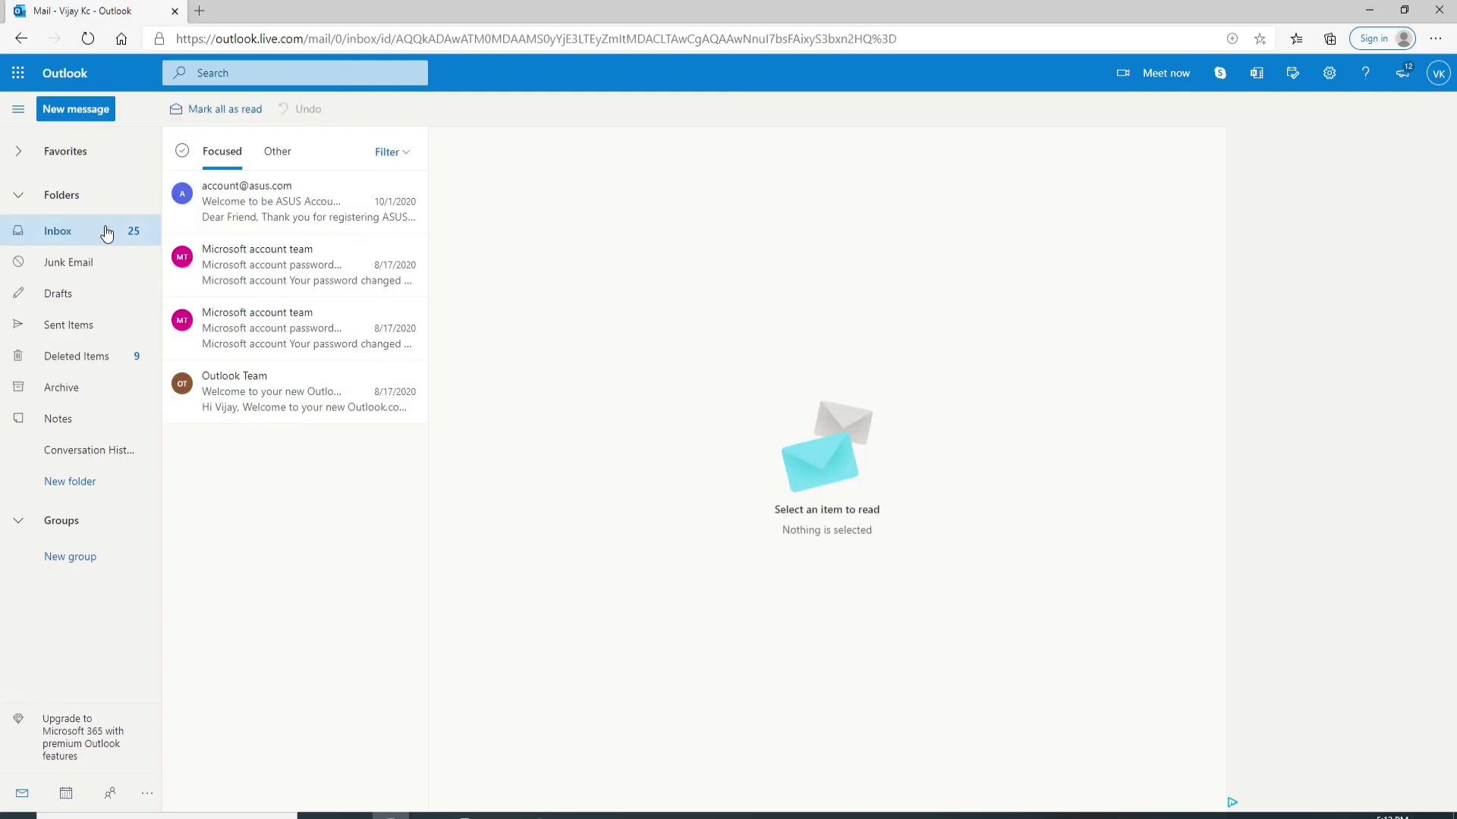